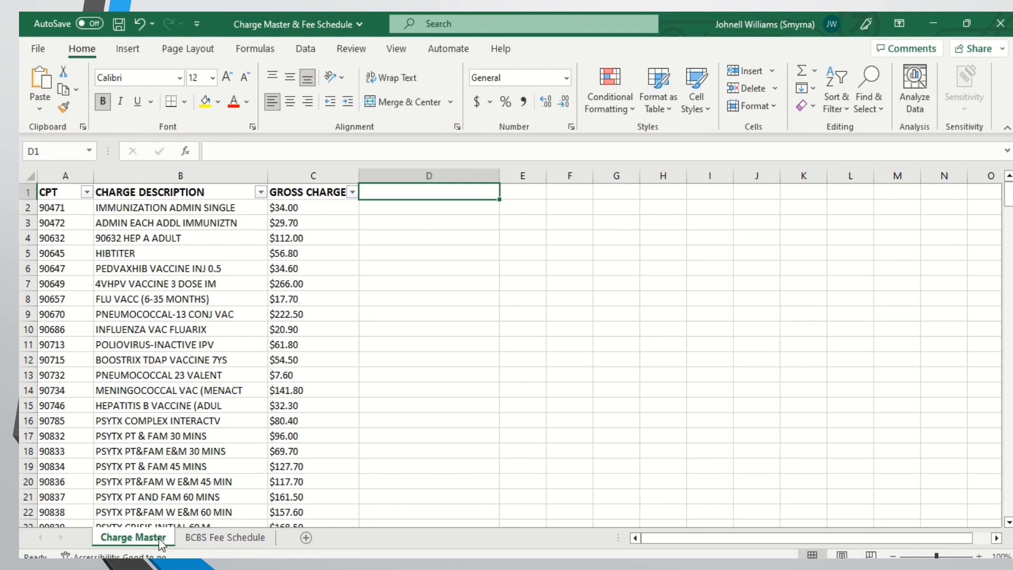
Review the BCBS Fee Schedule sheet and enter the header "BCBS Reimbursement Rate" in cell D1 of the Charge Master sheet.
left_click(238, 544)
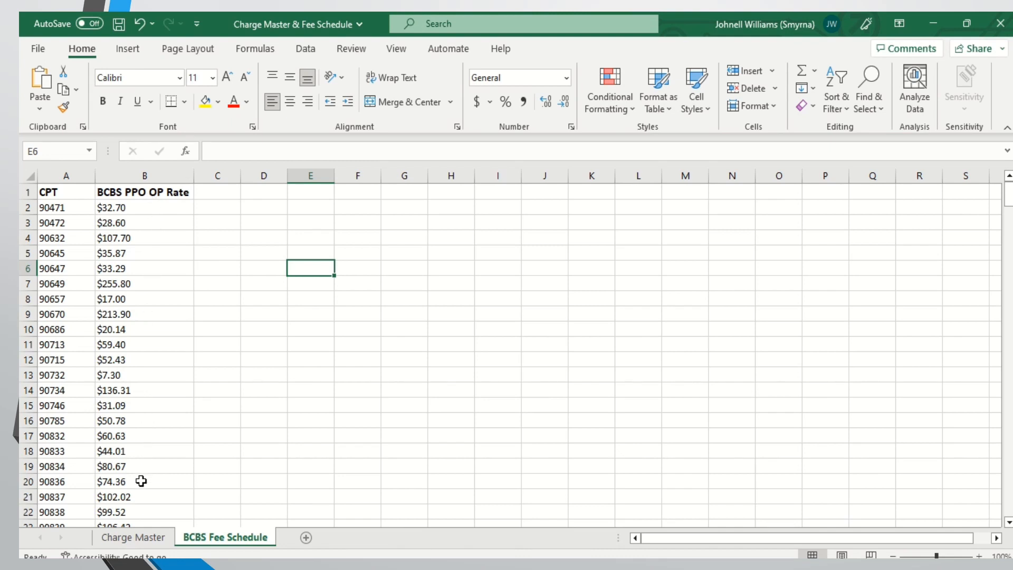
left_click(146, 547)
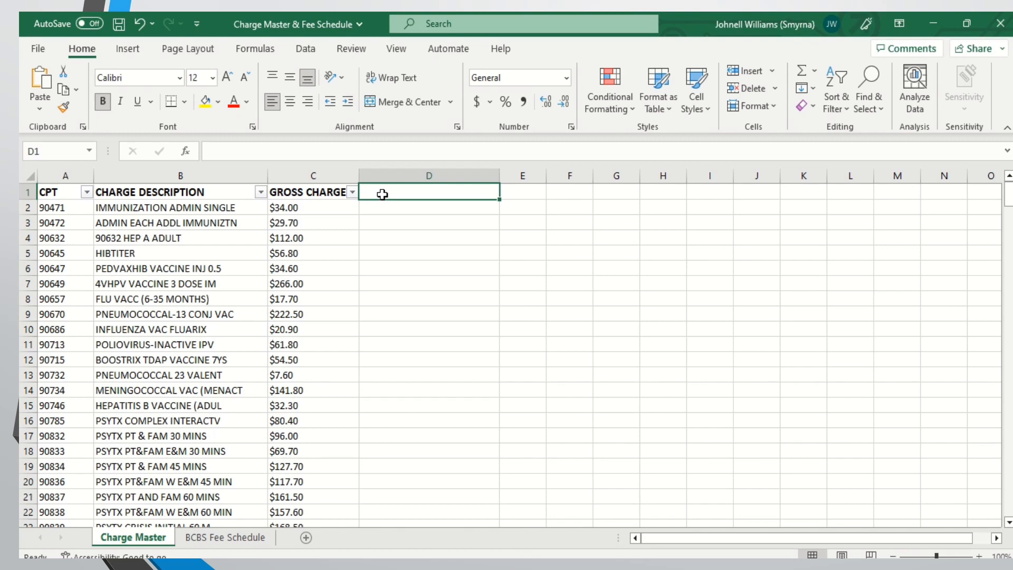
type("BCBS")
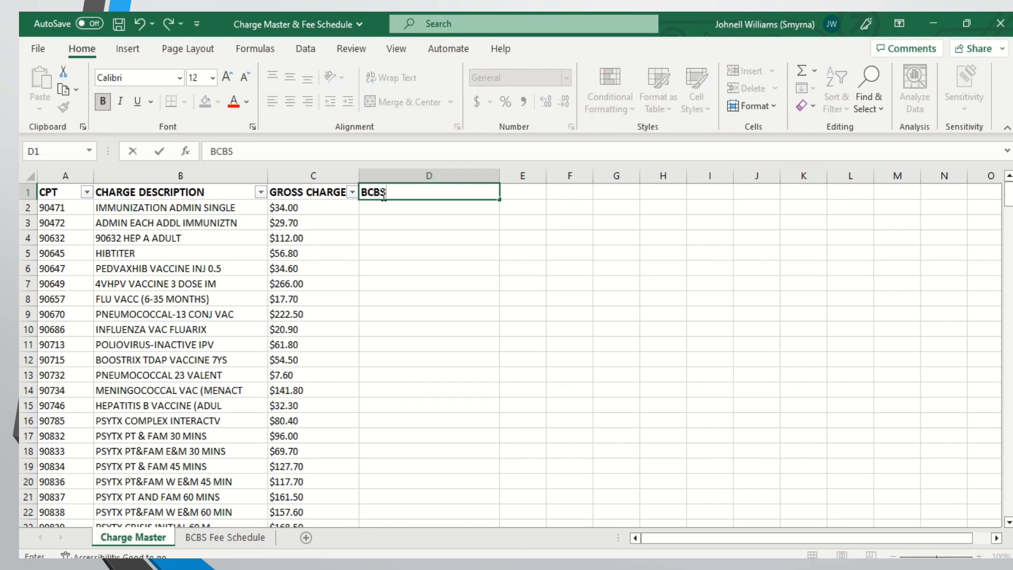
type(" Reimbu")
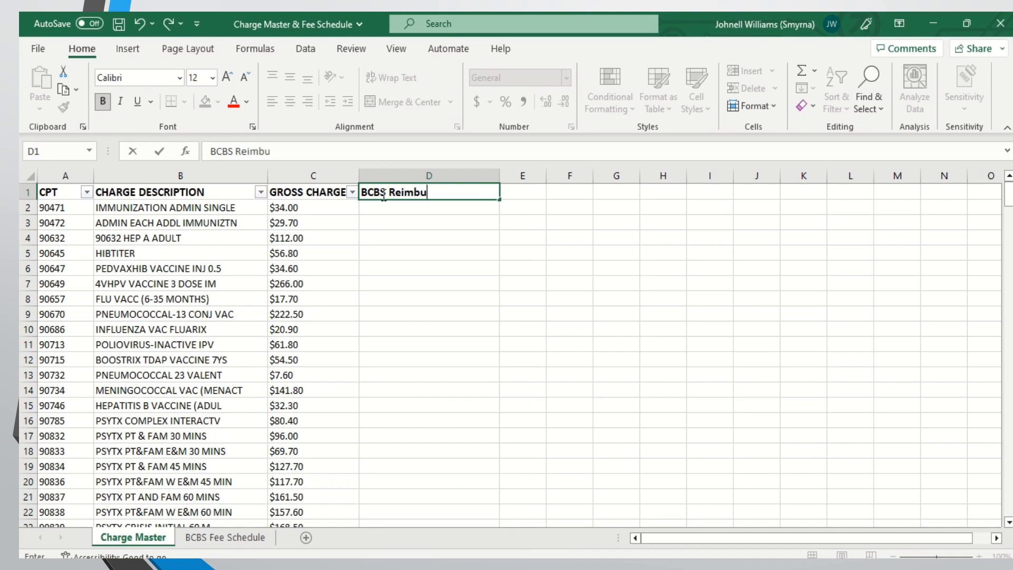
type("rsement Rate")
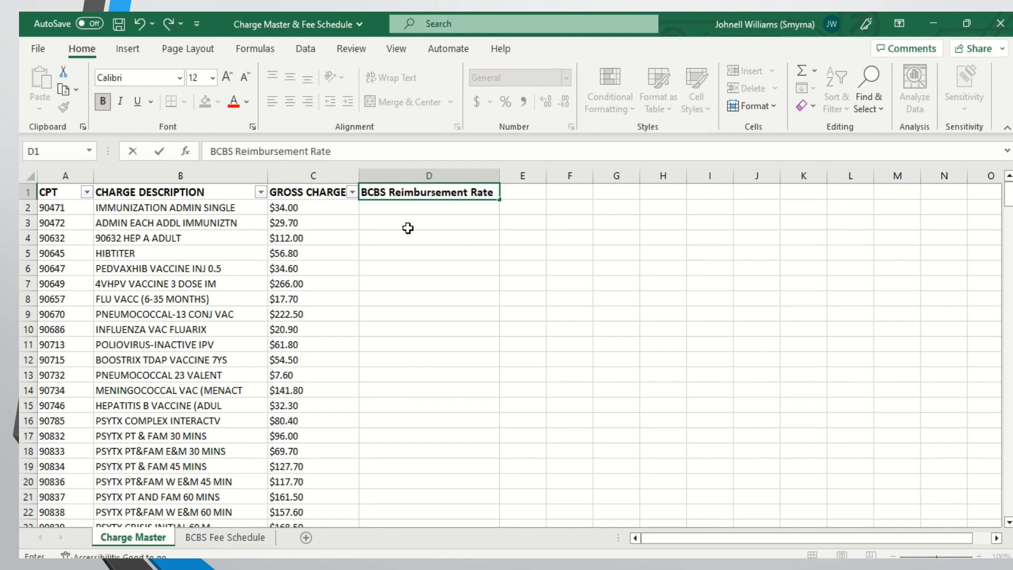
Search for the VLOOKUP function and insert it in cell D2 of the Charge Master sheet.
left_click(394, 209)
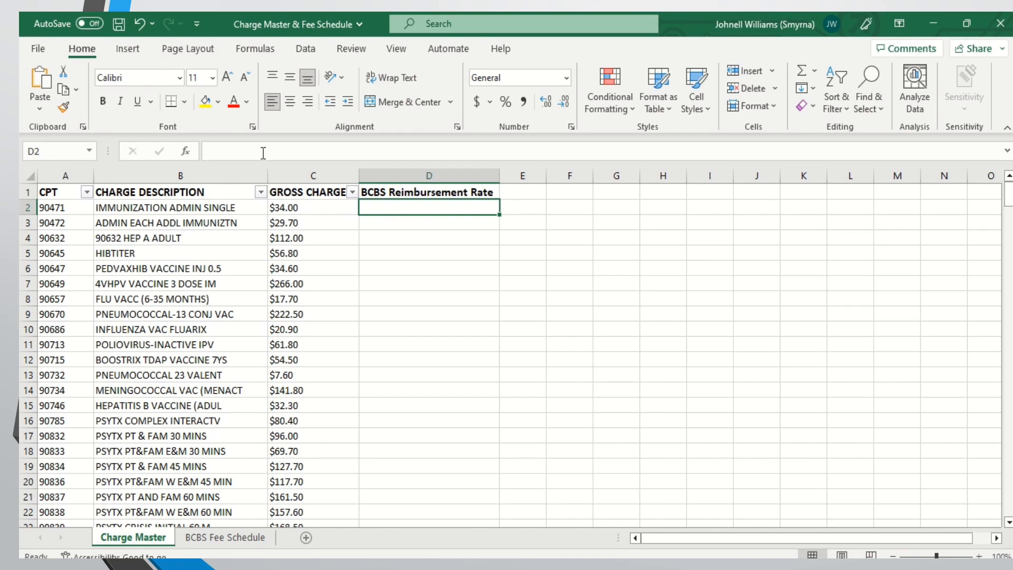
left_click(265, 57)
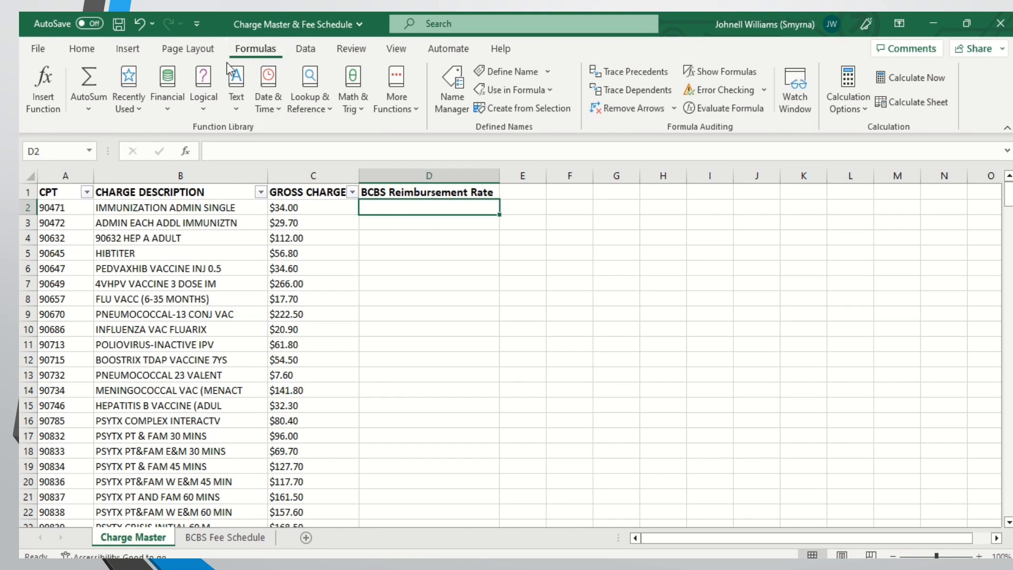
left_click(42, 107)
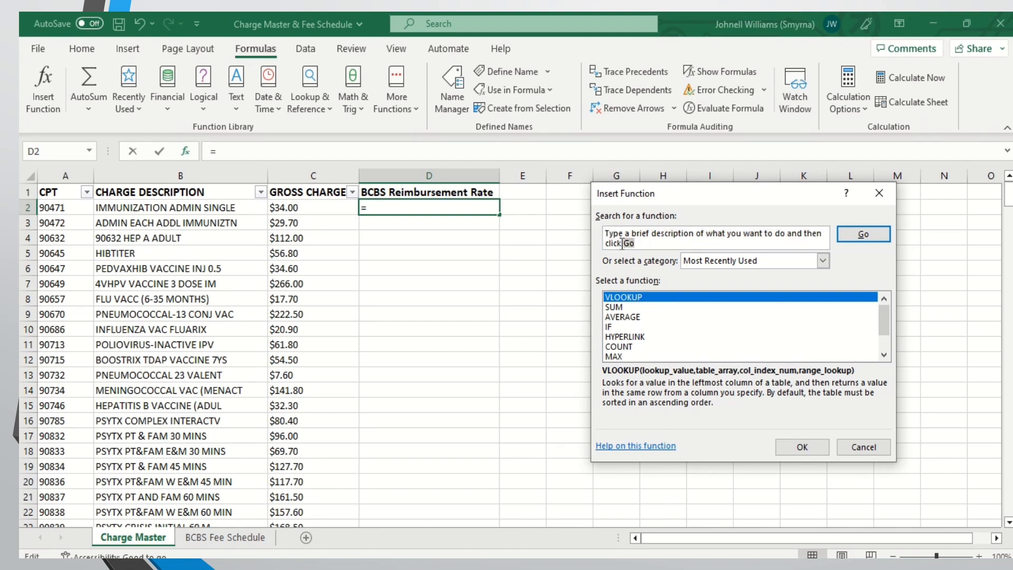
key("BackSpace")
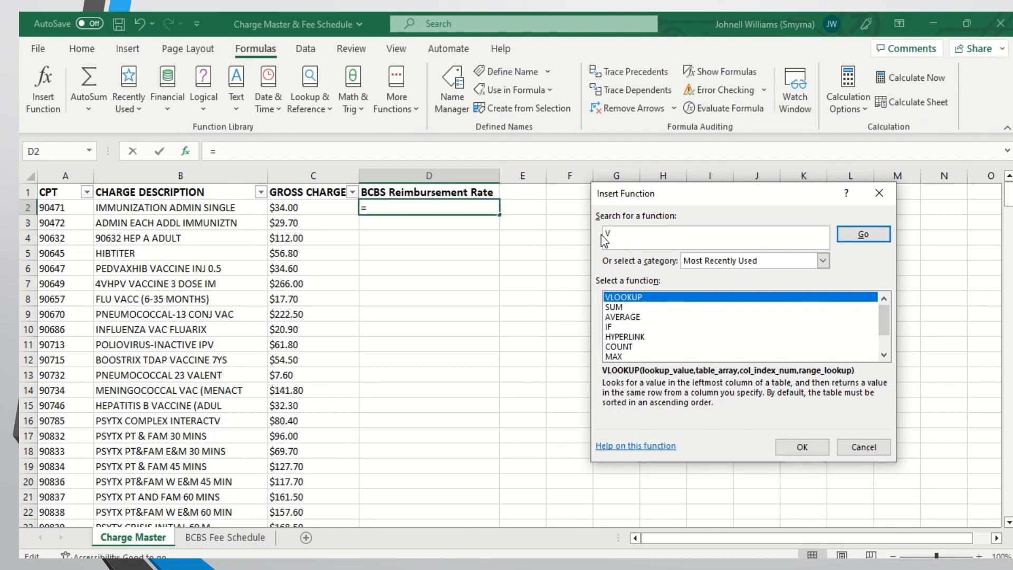
type("Vlookup")
key("Return")
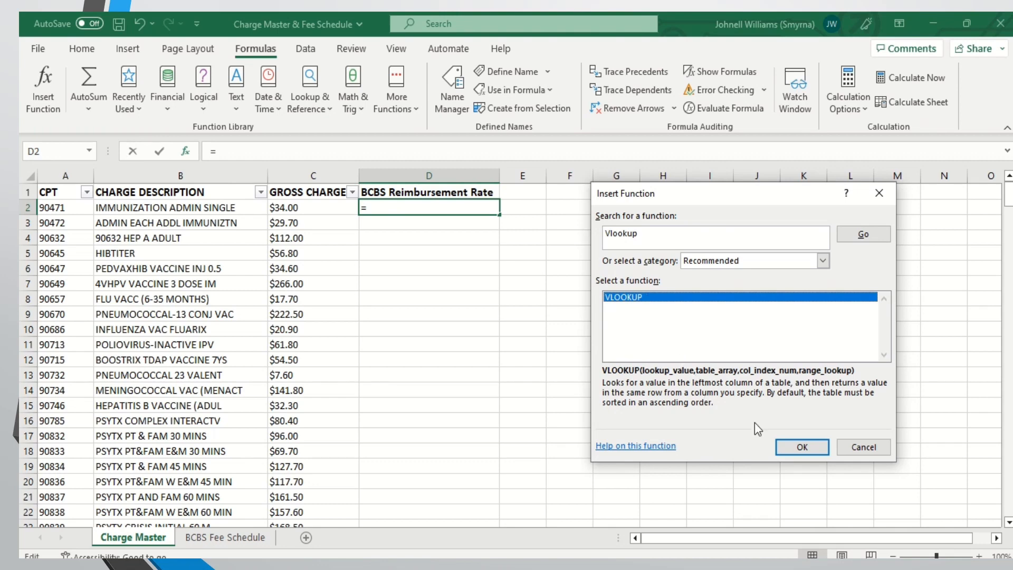
left_click(800, 448)
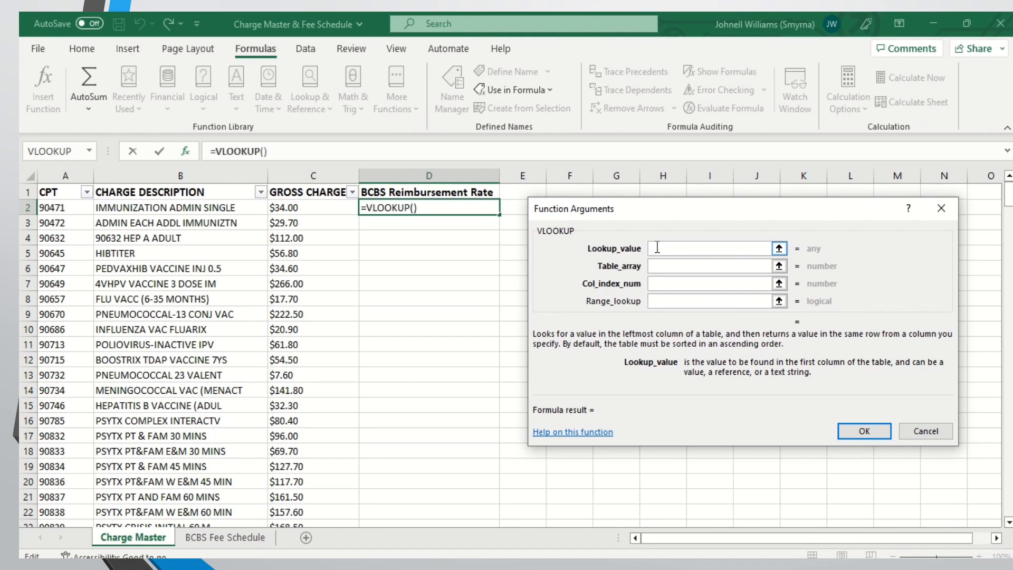
Set the VLOOKUP lookup value to the whole CPT column (A:A) of the Charge Master sheet.
left_click(779, 249)
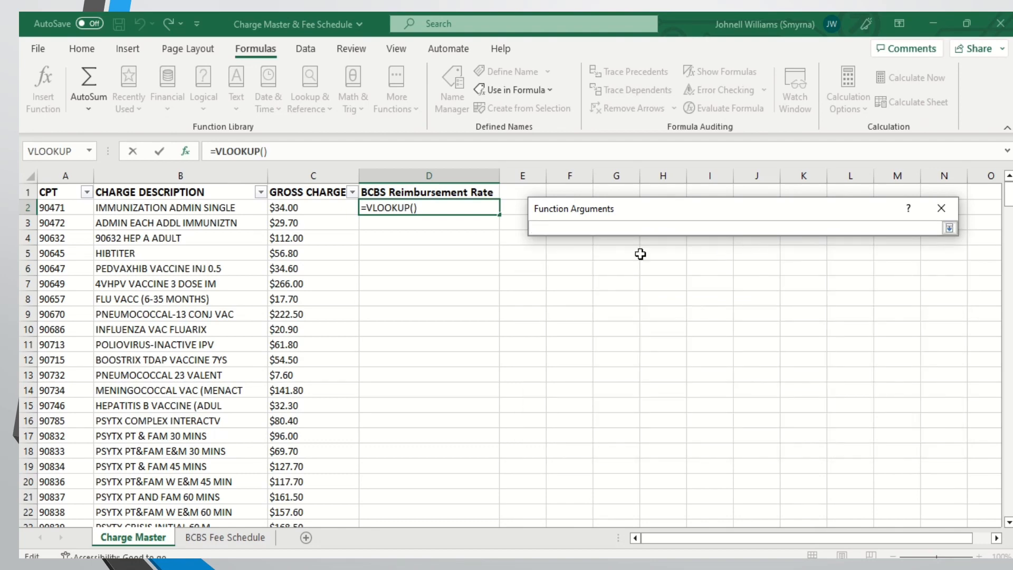
left_click(65, 175)
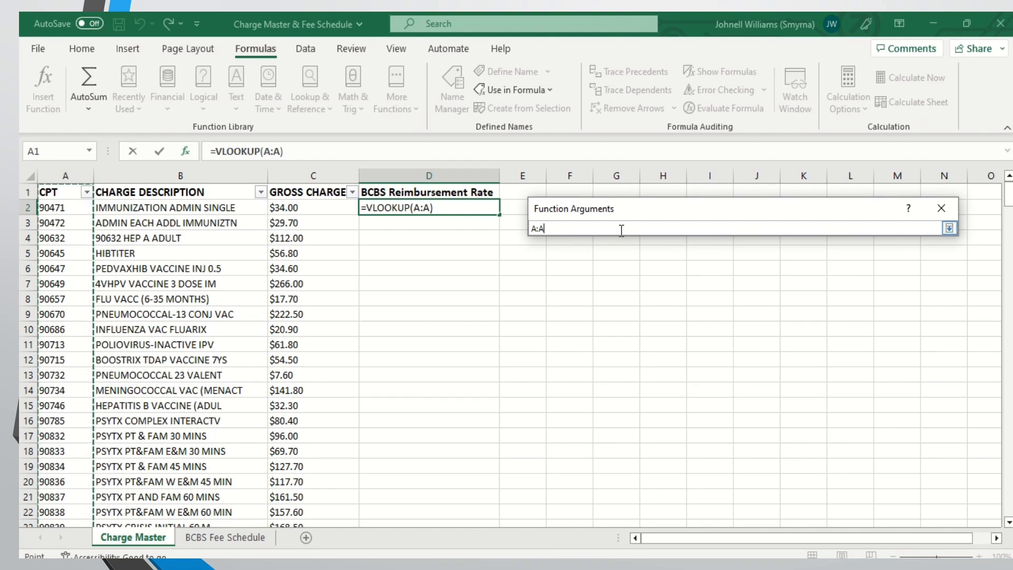
left_click(949, 228)
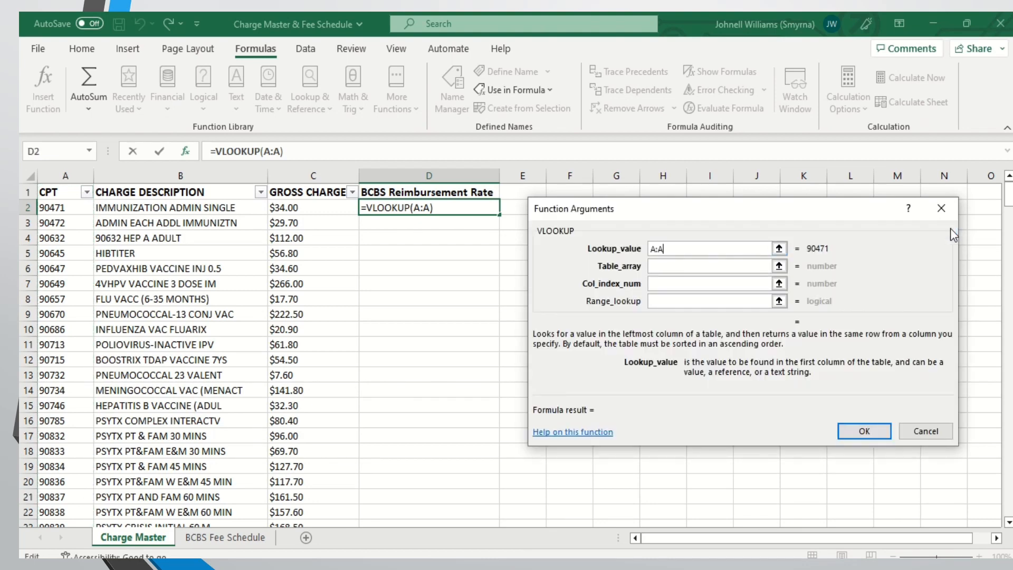
Set the VLOOKUP table array to columns A:B of the BCBS Fee Schedule sheet.
left_click(655, 266)
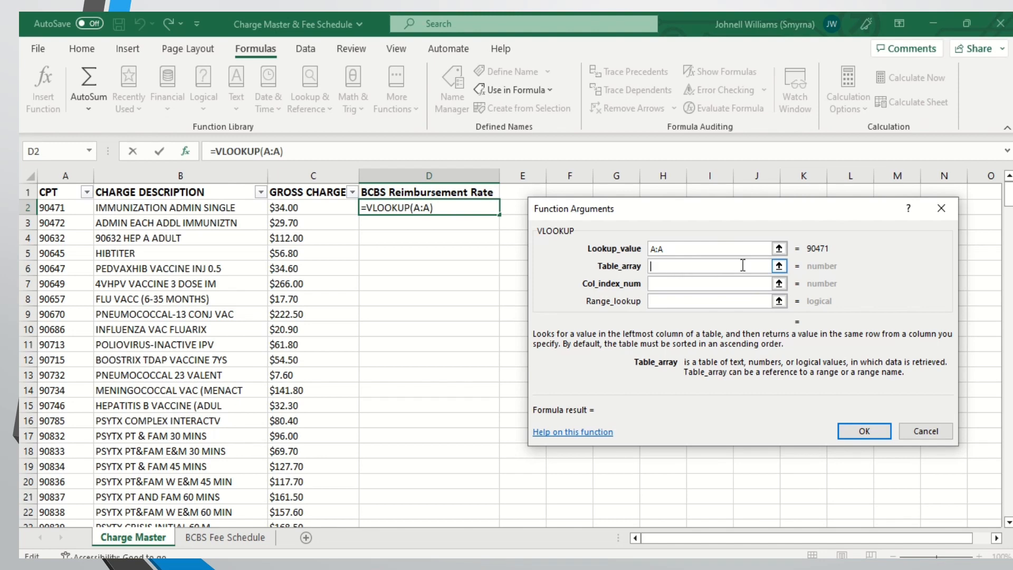
left_click(779, 266)
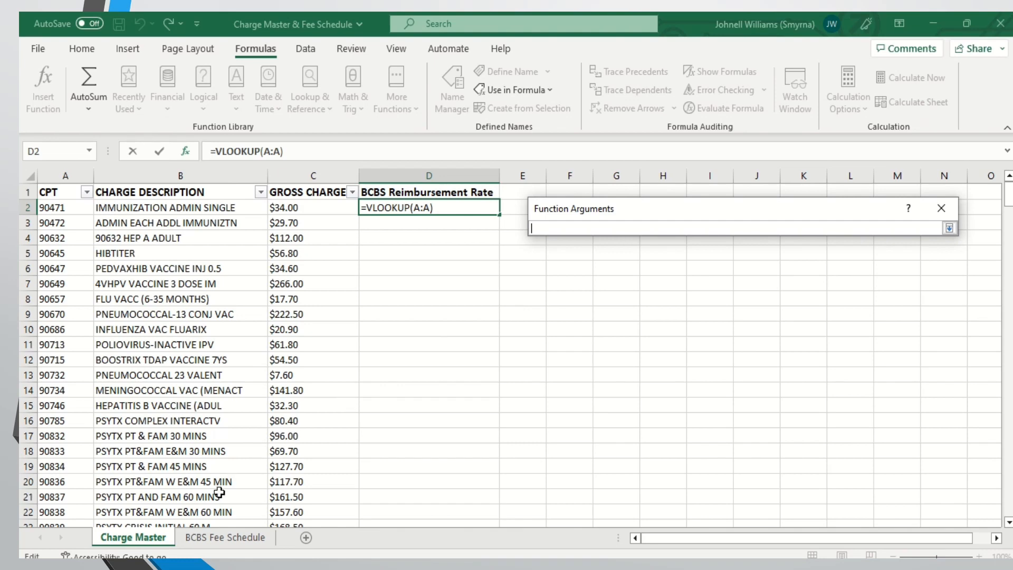
left_click(255, 545)
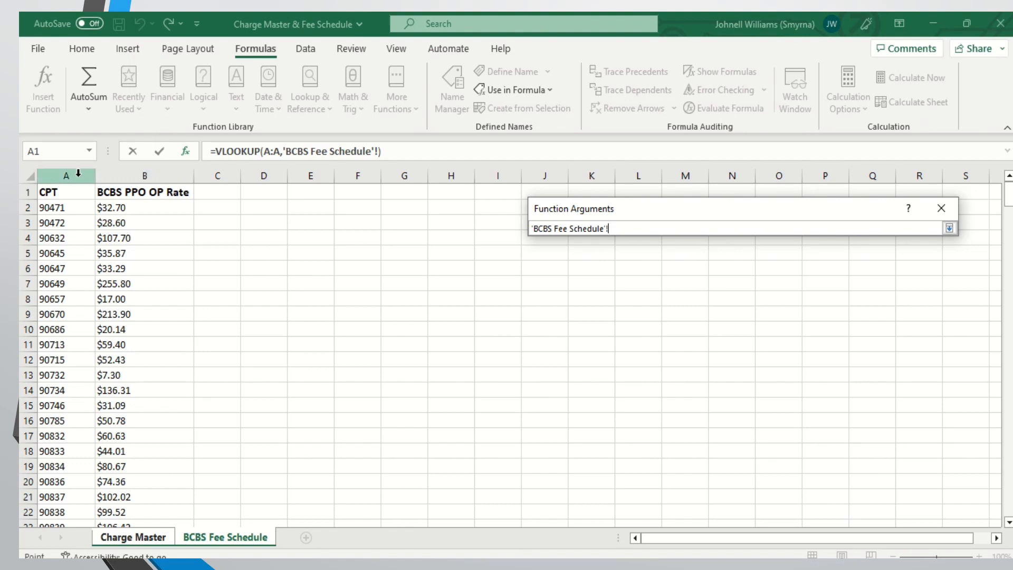
left_click_drag(78, 173, 100, 175)
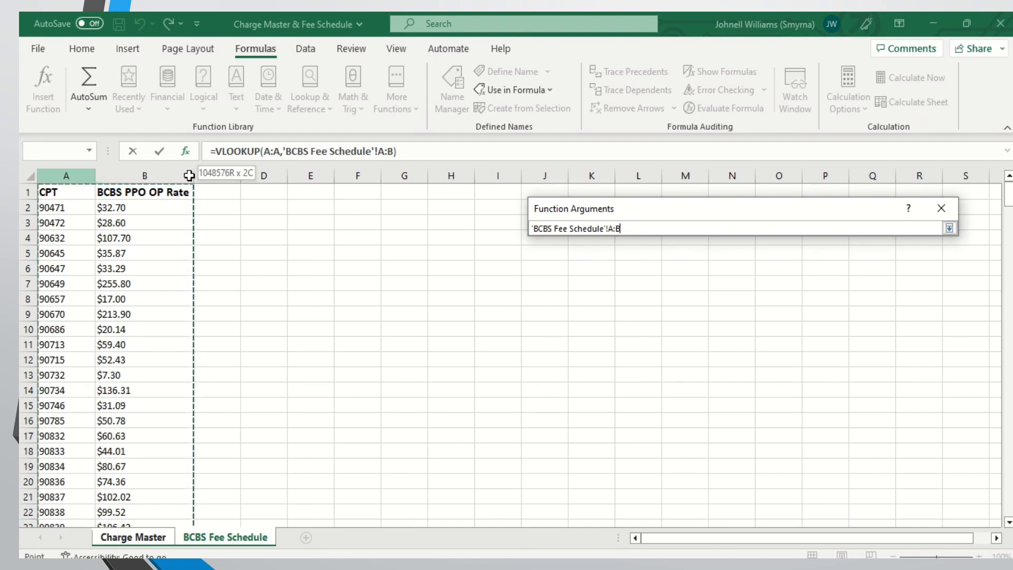
mouse_move(189, 175)
left_mouse_down()
mouse_move(202, 174)
mouse_move(183, 176)
left_mouse_up()
left_click_drag(181, 176, 181, 174)
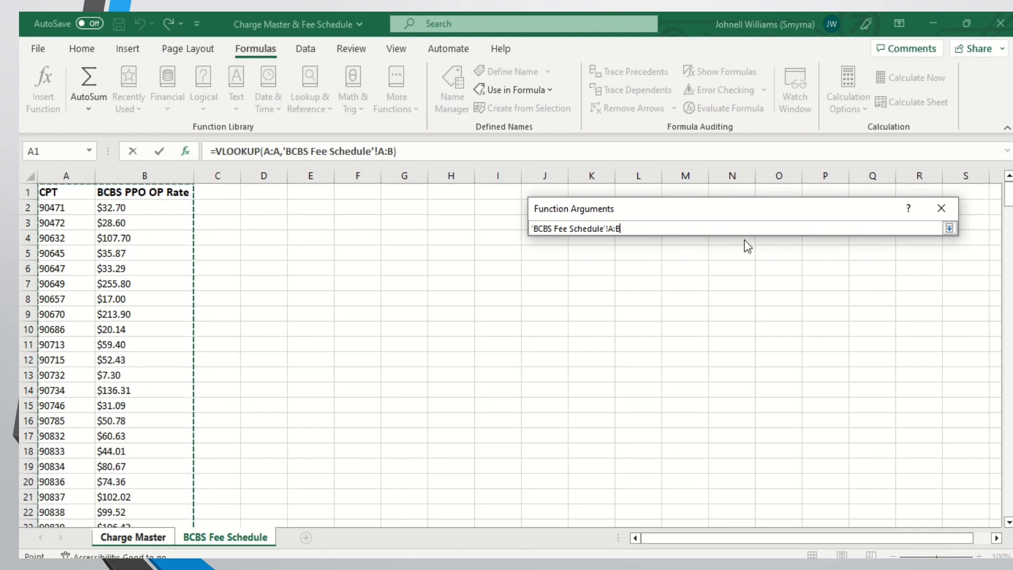
left_click(949, 228)
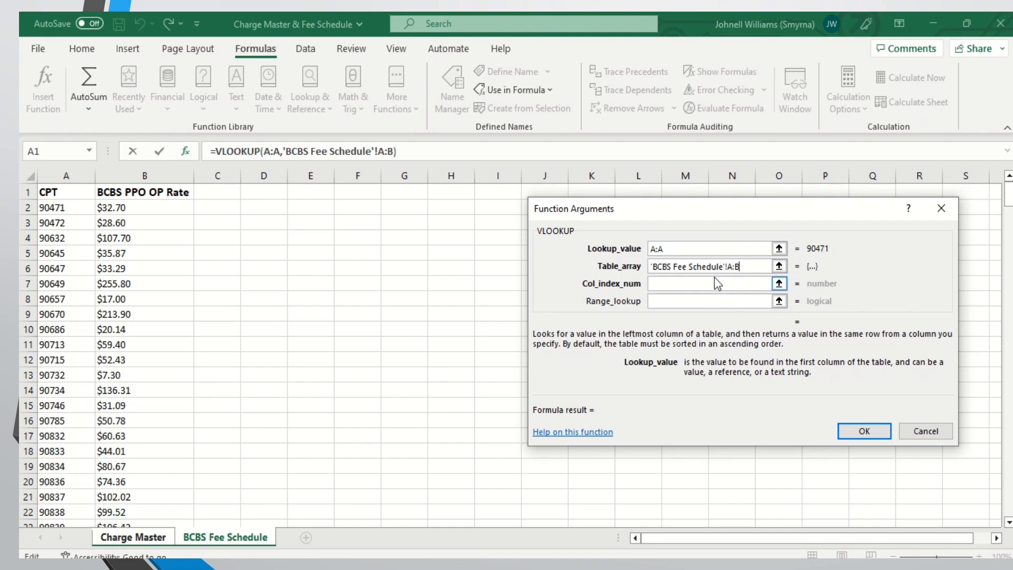
Set the column index to 2 and the range lookup to False, and accept the suggested formula with @A:A as lookup value.
left_click(660, 288)
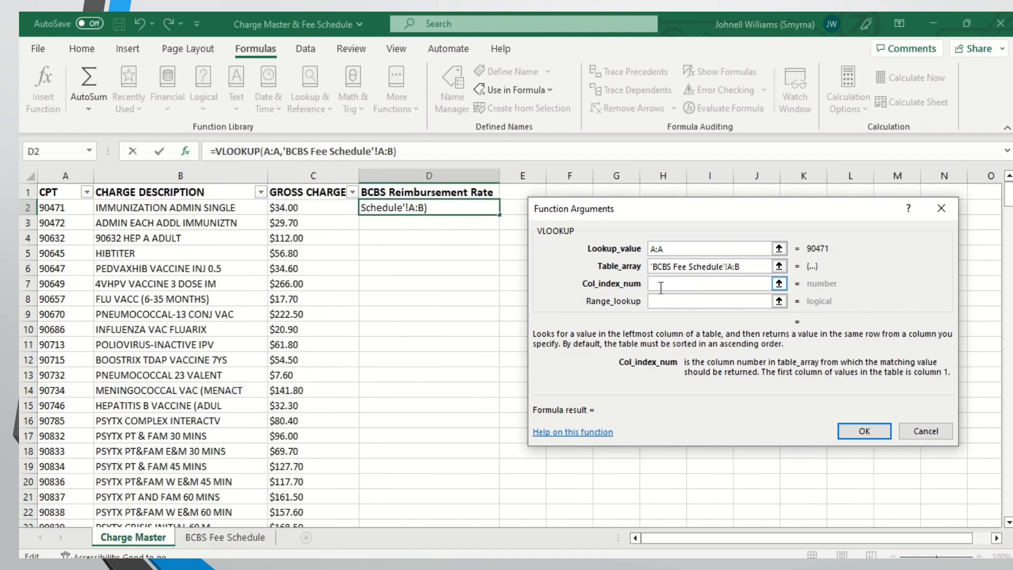
type("2")
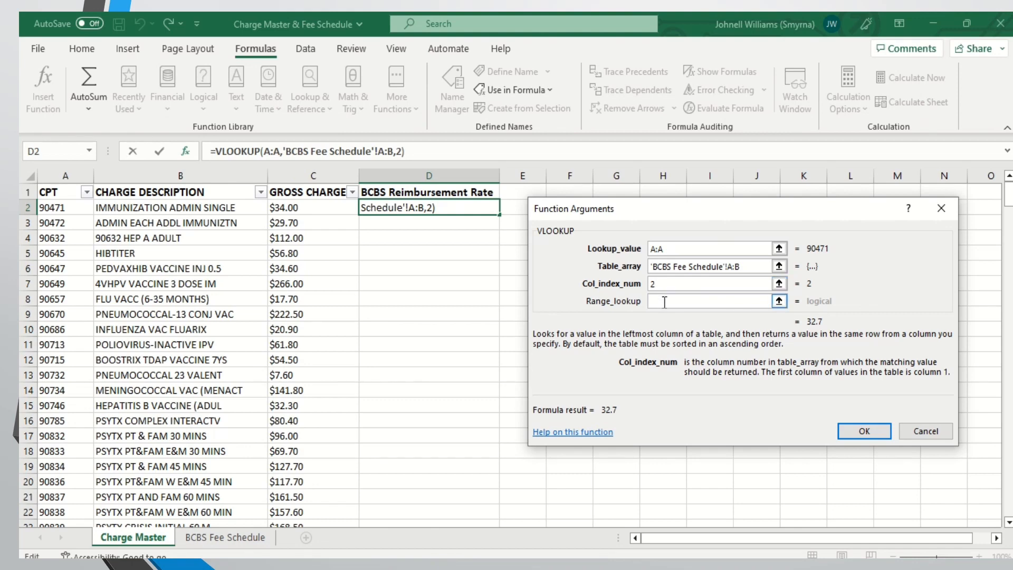
left_click(665, 302)
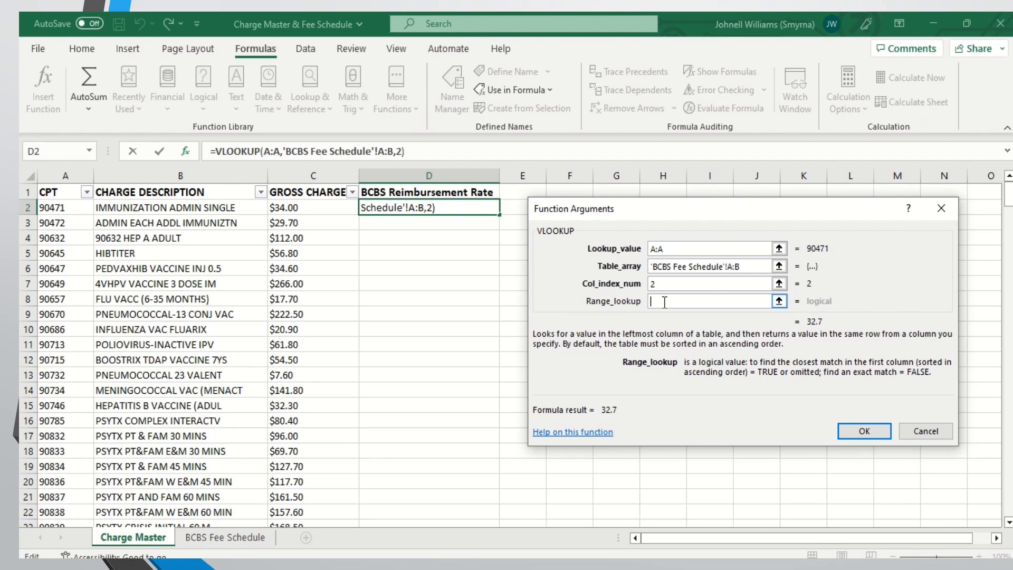
type("Fal")
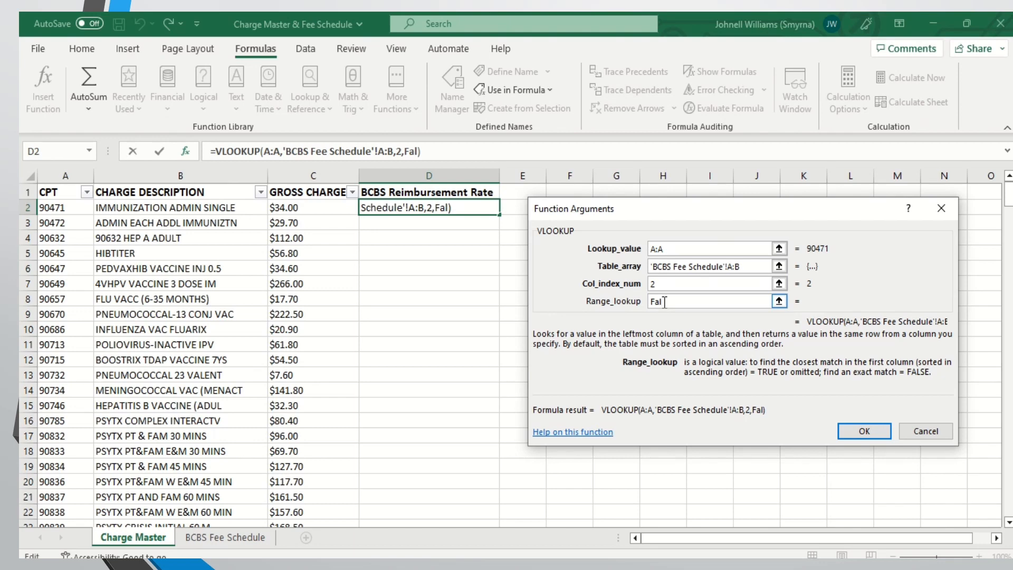
type("se")
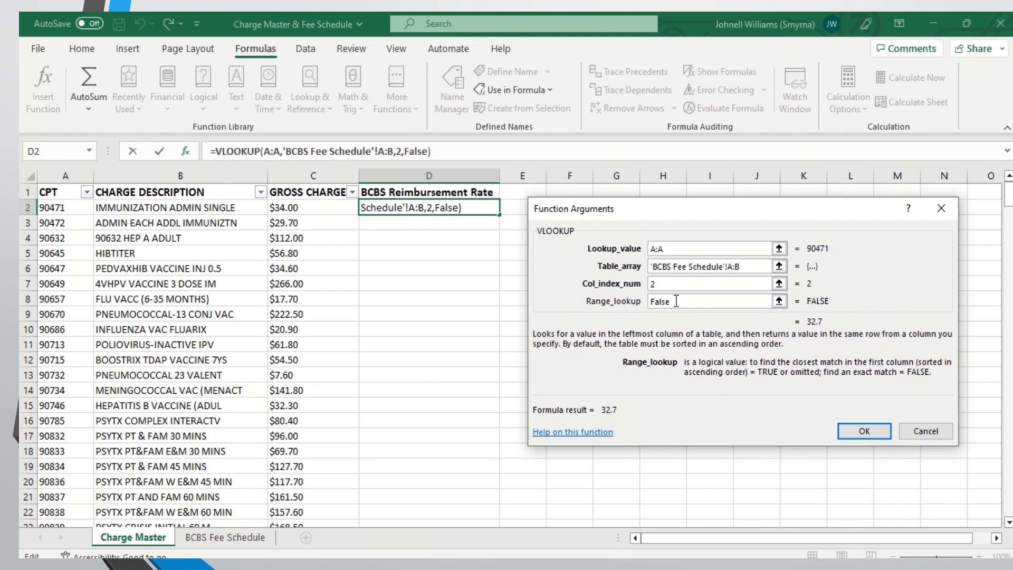
left_click(856, 432)
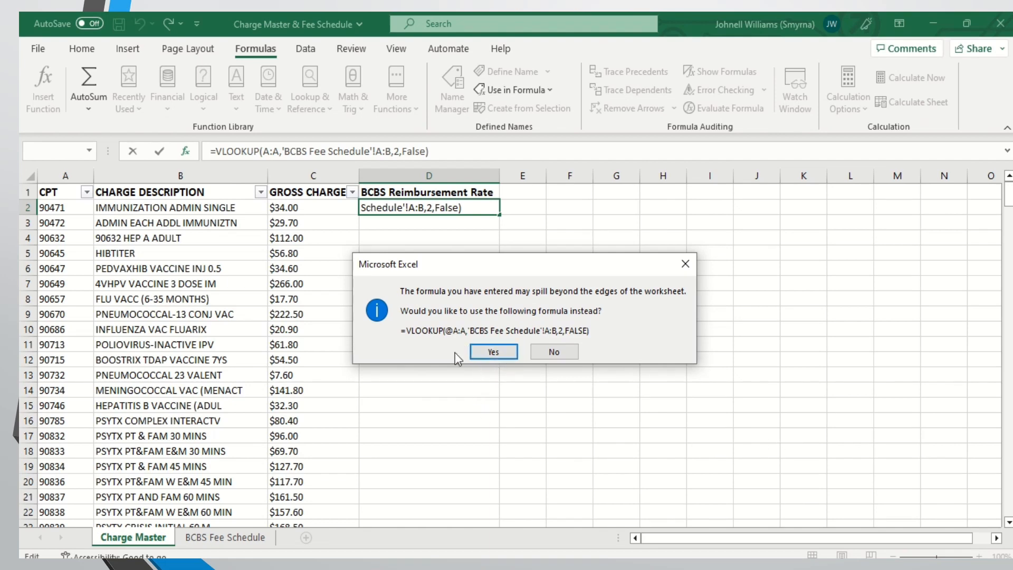
left_click(495, 352)
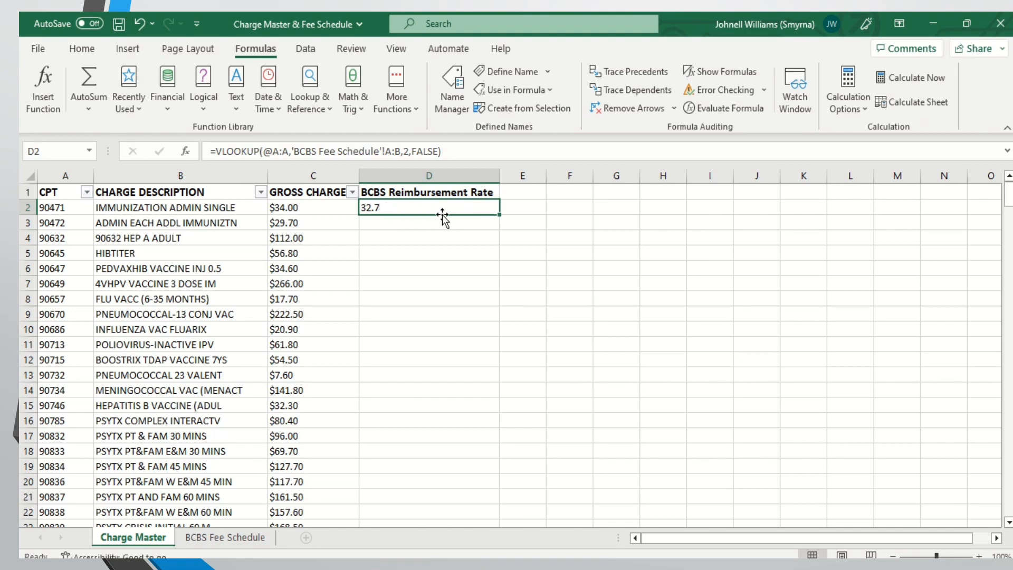
Fill the VLOOKUP formula from D2 down to the last charge row and check the filled rates.
double_click(499, 213)
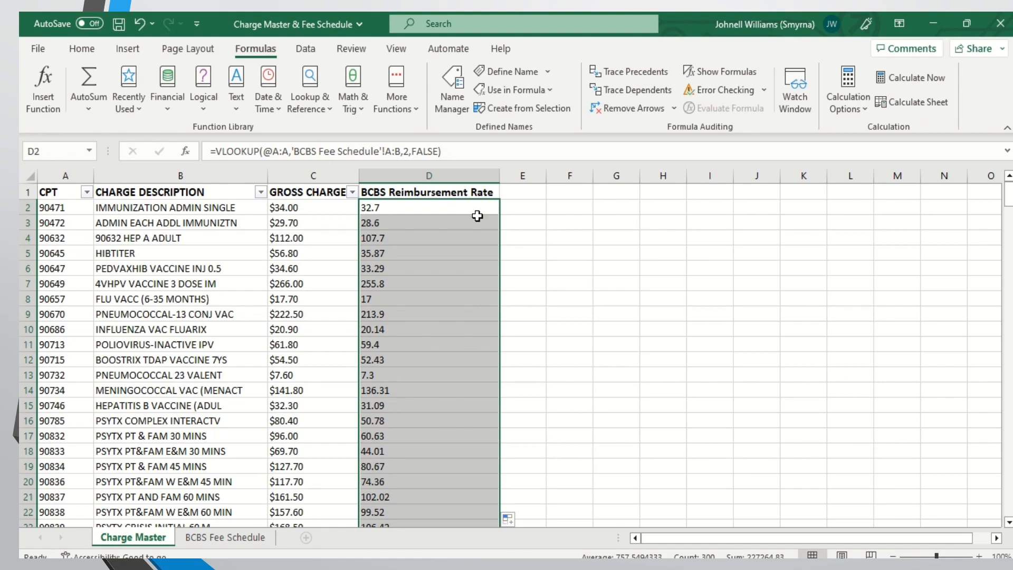
scroll(477, 216, "down", 14)
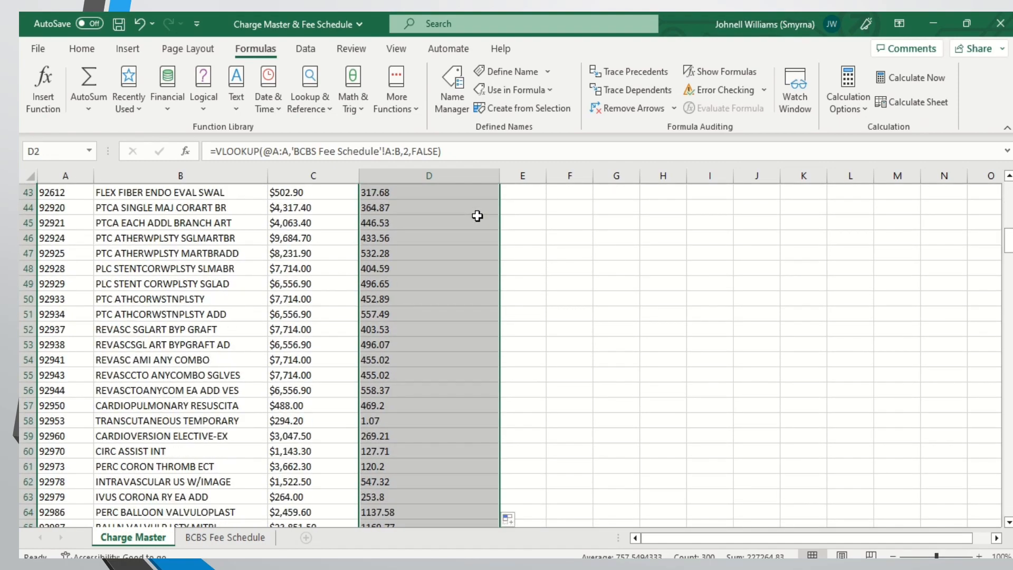
scroll(478, 215, "down", 20)
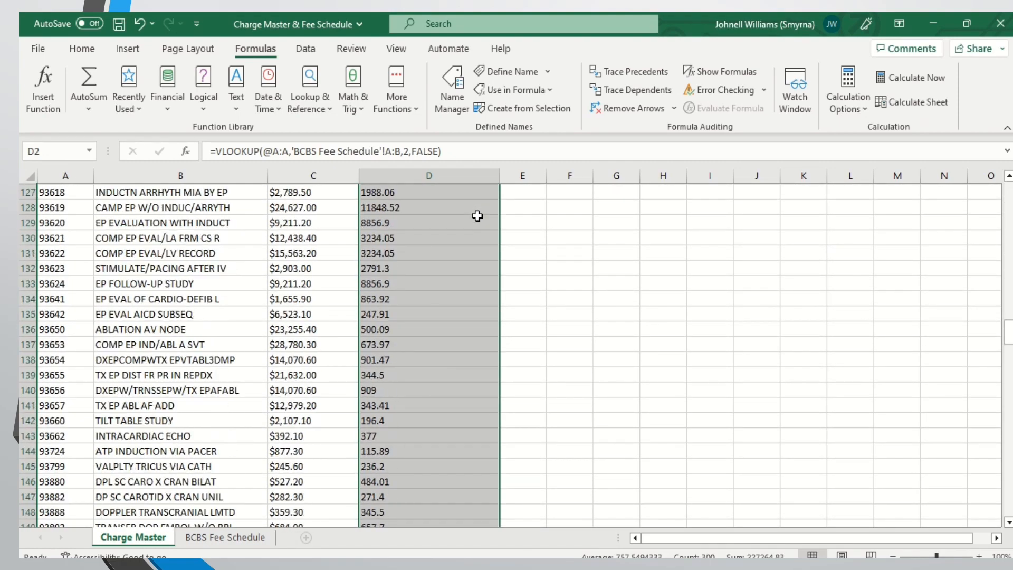
scroll(478, 216, "down", 20)
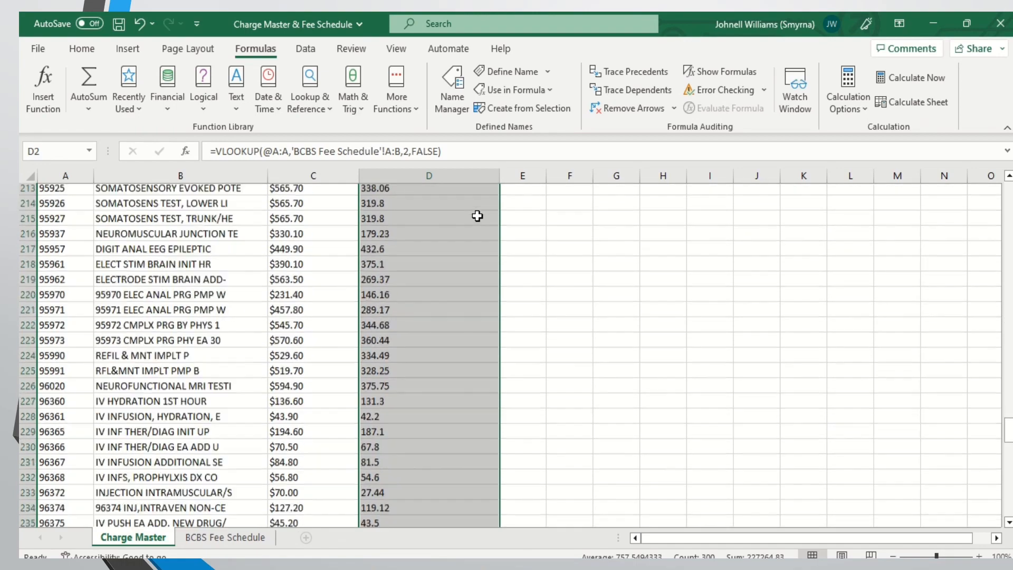
scroll(477, 216, "down", 20)
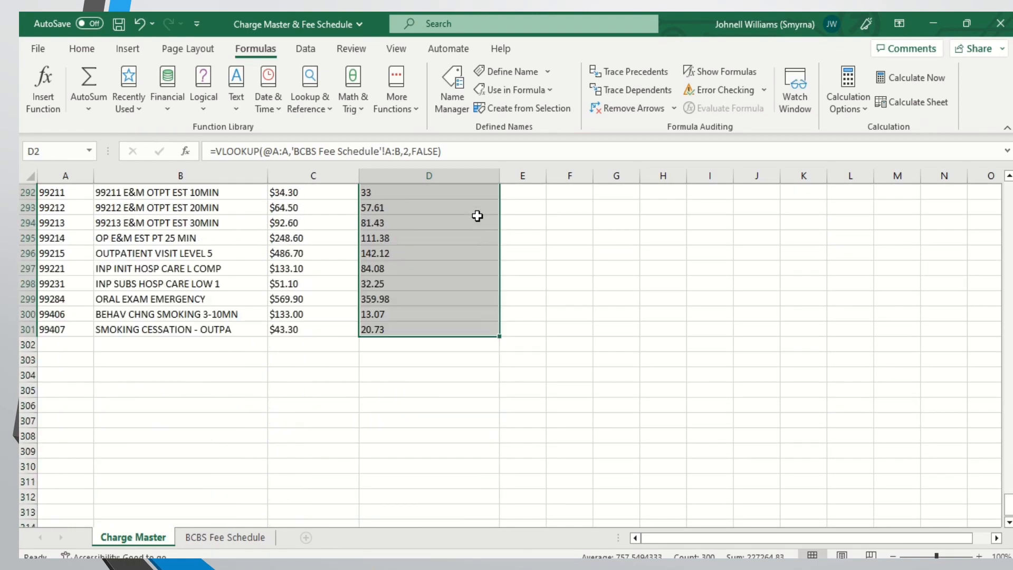
scroll(477, 216, "up", 2)
left_click_drag(1000, 504, 961, 185)
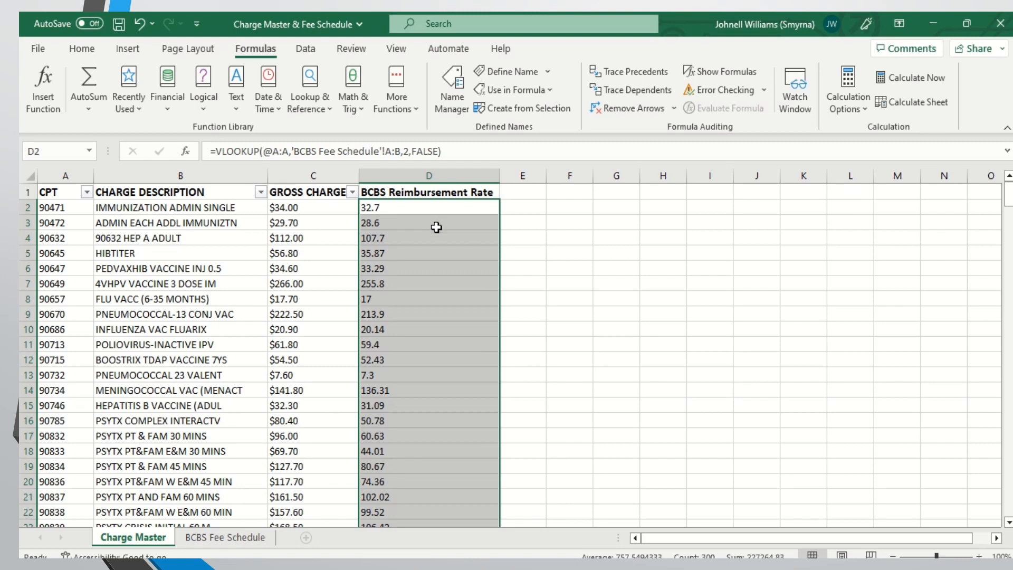
Copy the entire BCBS Reimbursement Rate column (D) and paste it over itself as values to replace the VLOOKUP formulas.
left_click(417, 173)
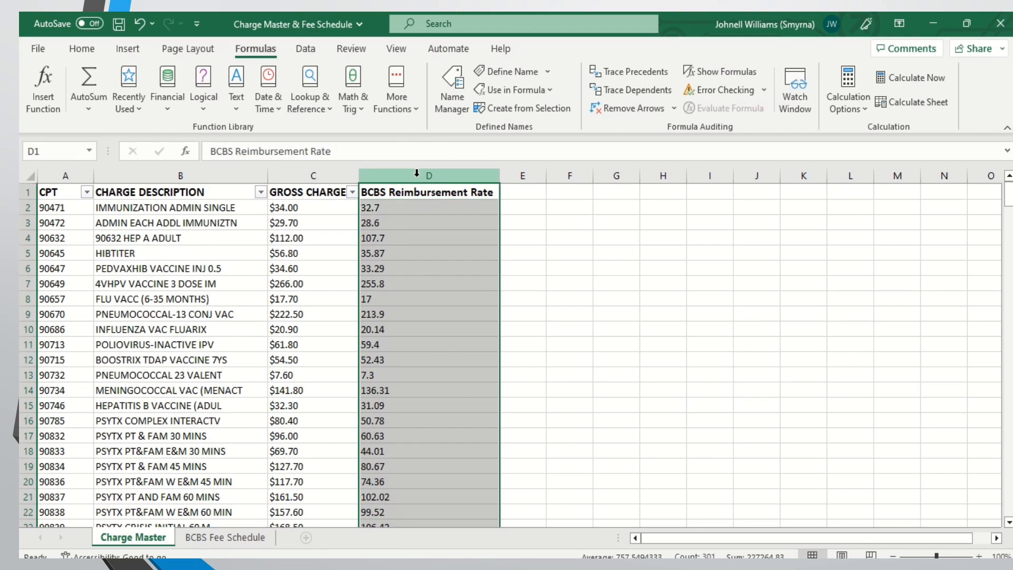
right_click(415, 269)
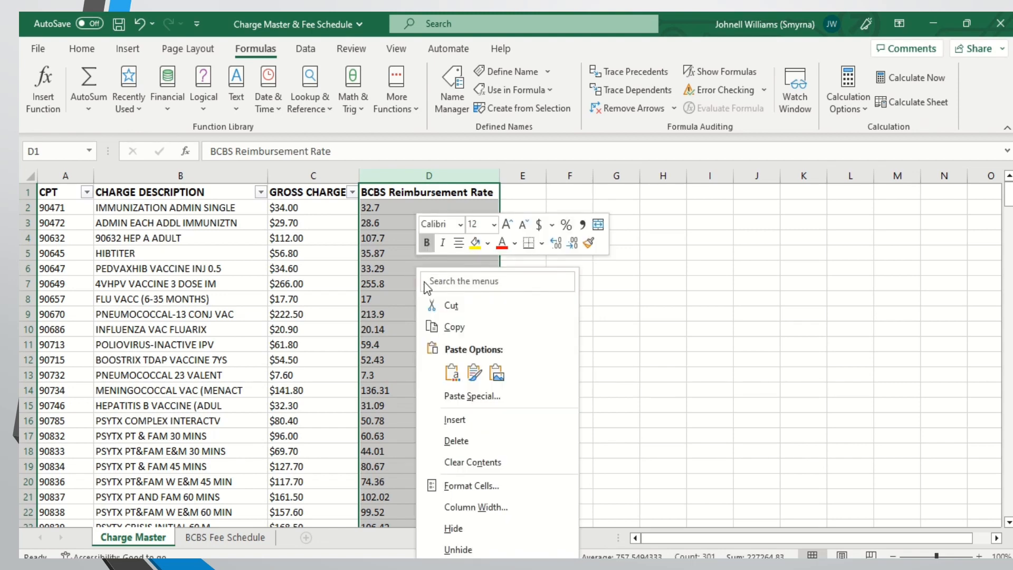
left_click(455, 328)
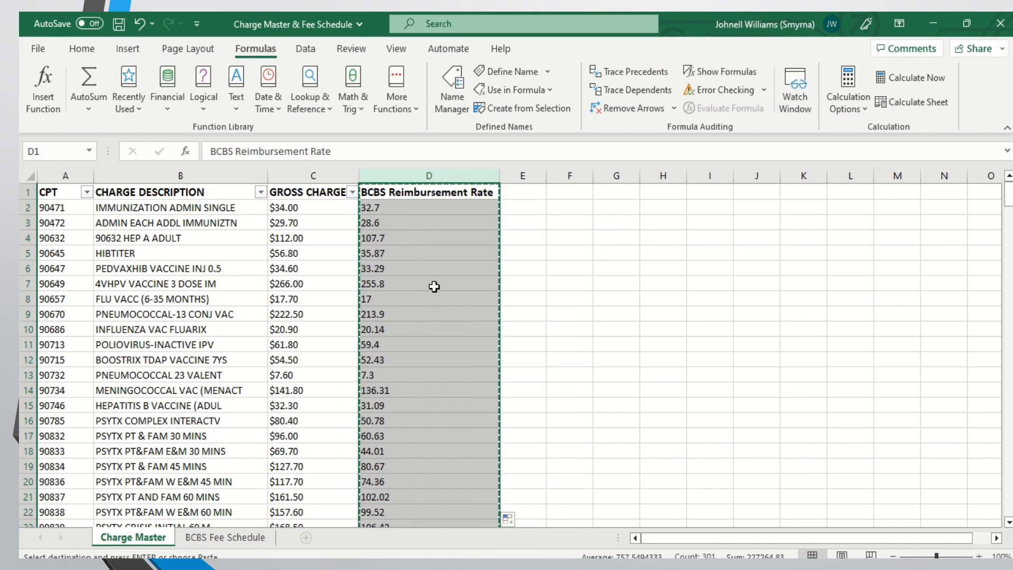
right_click(424, 269)
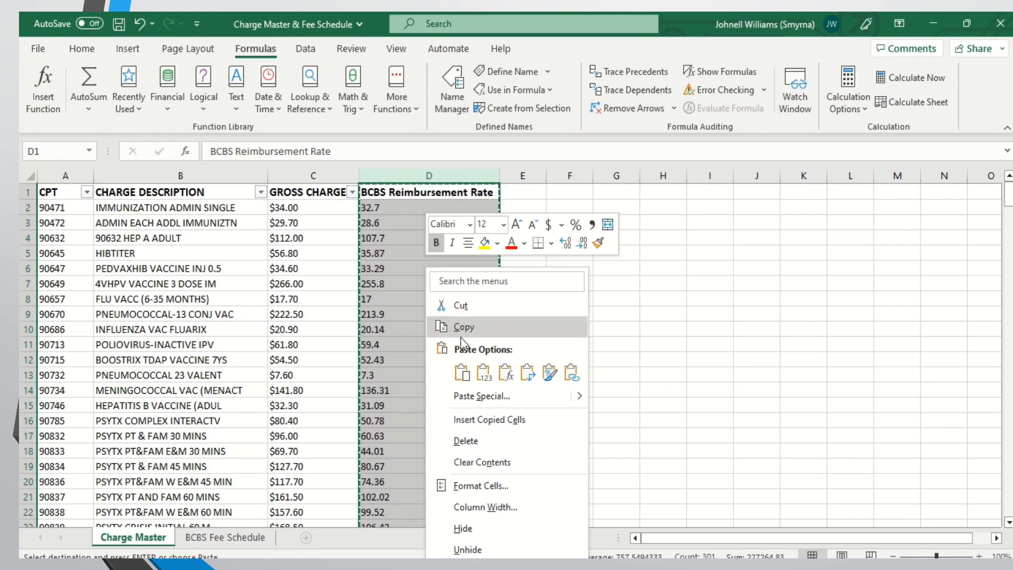
left_click(487, 381)
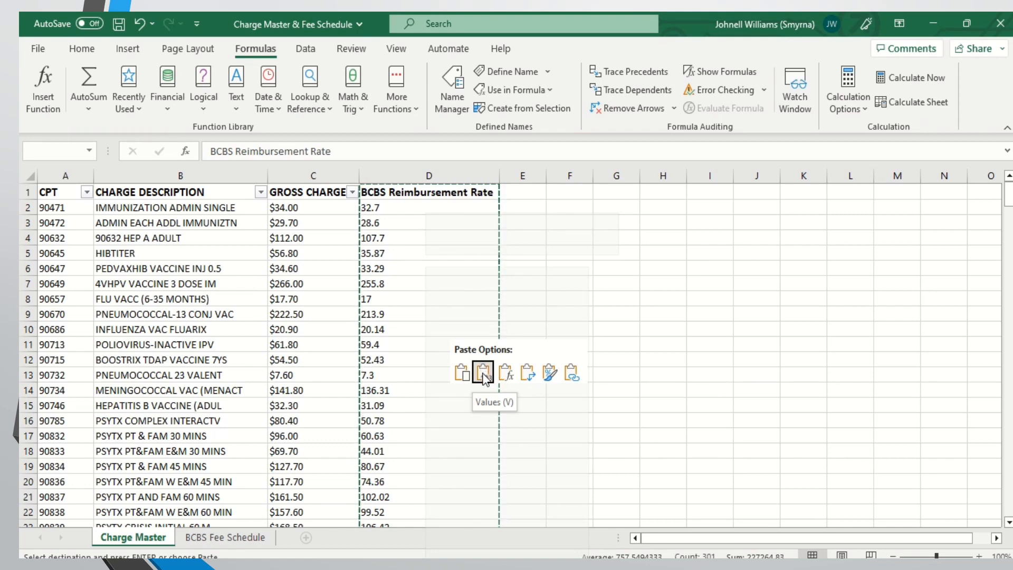
left_click(484, 373)
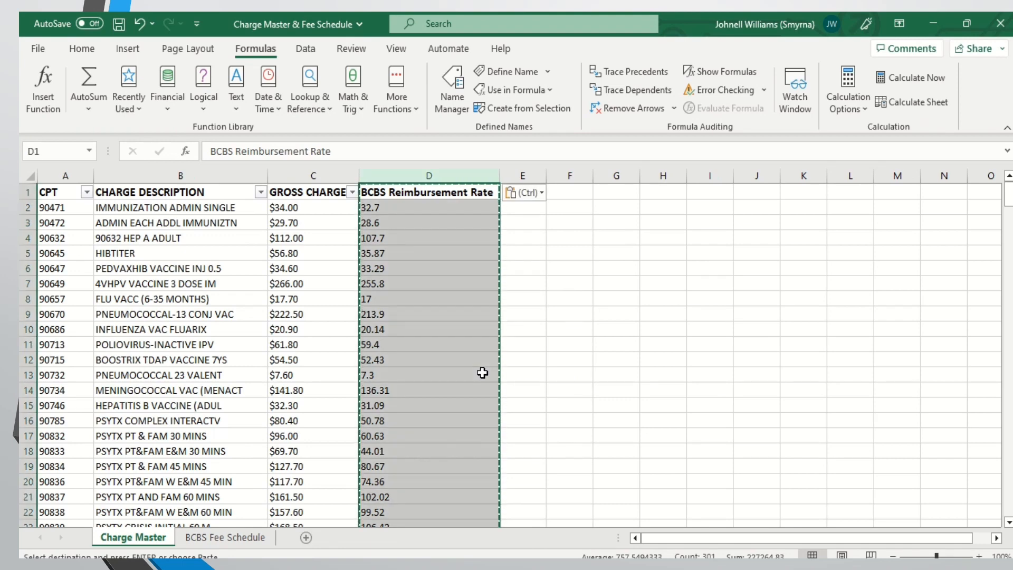
Check that D2 holds a plain value, clear the copy selection around column D, and save the workbook.
left_click(388, 208)
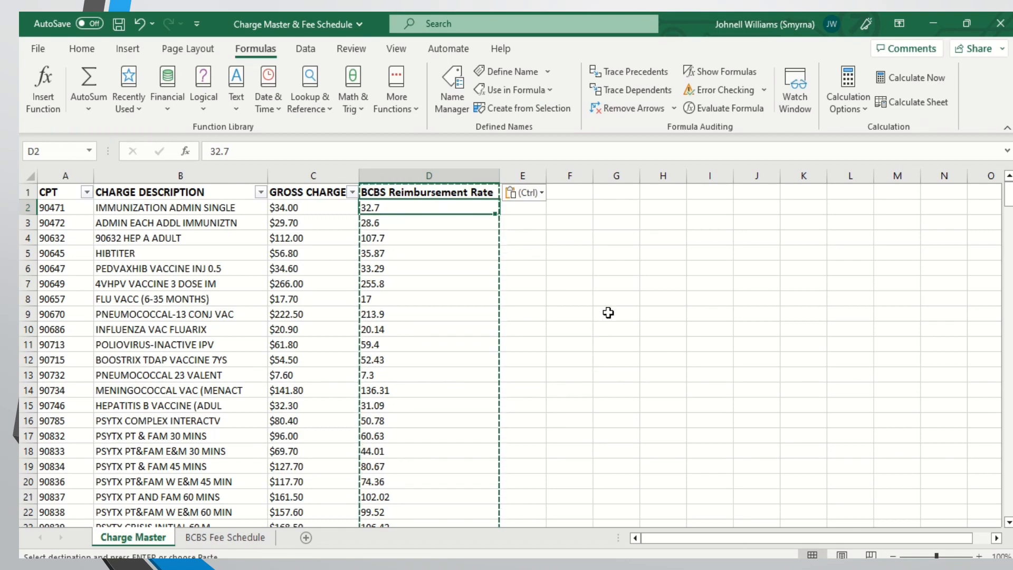
left_click(610, 283)
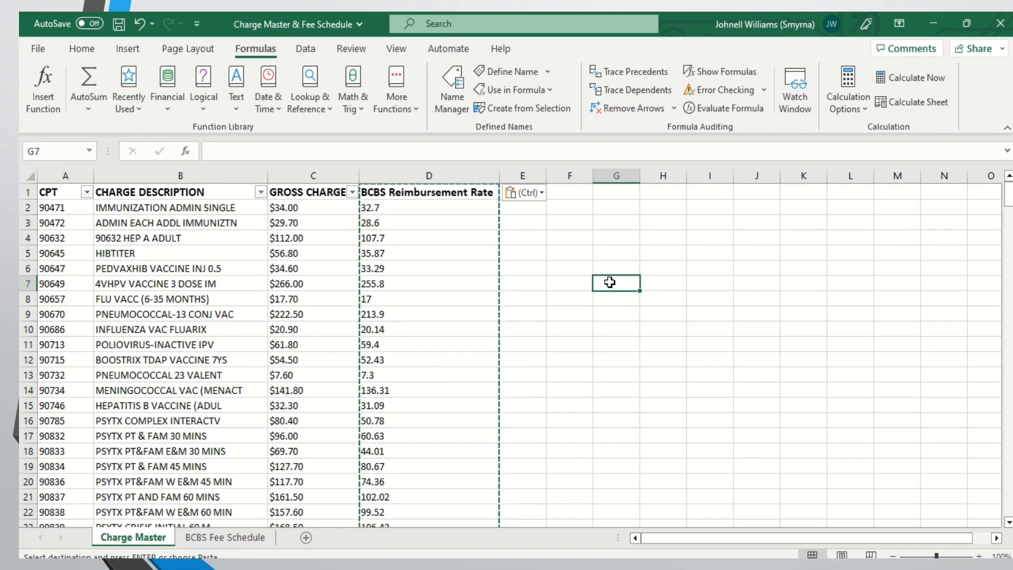
key("Escape")
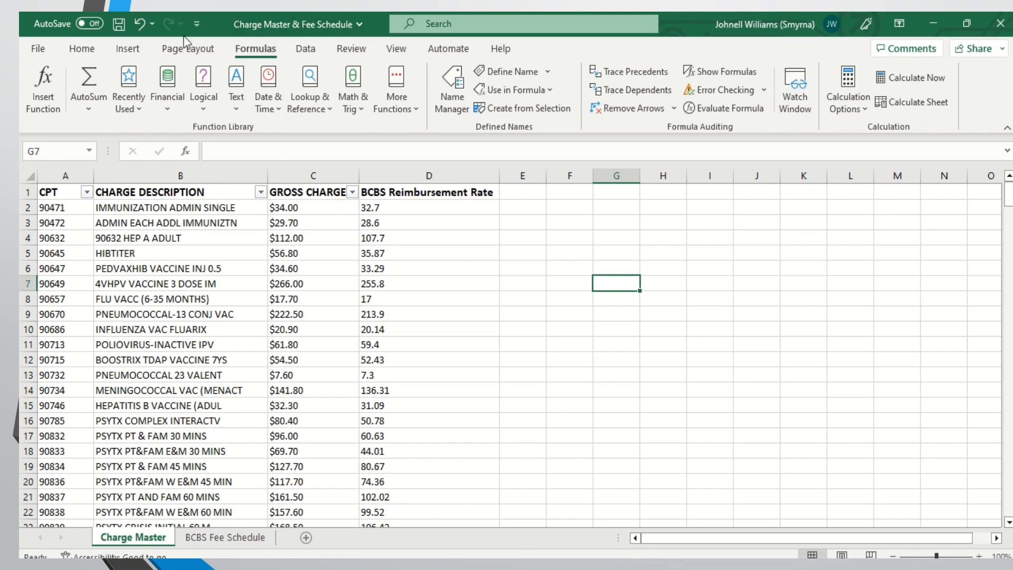
left_click(119, 31)
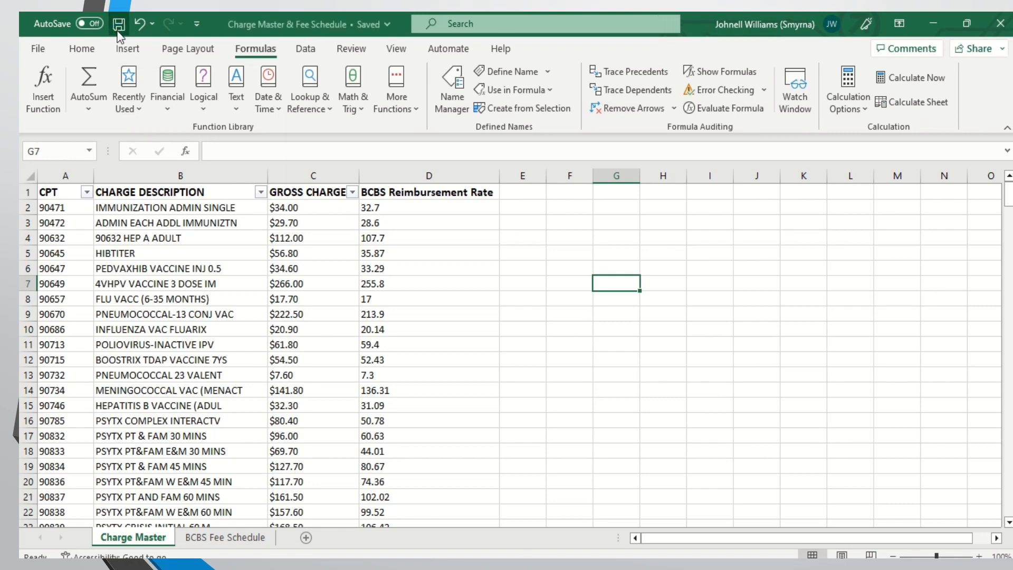